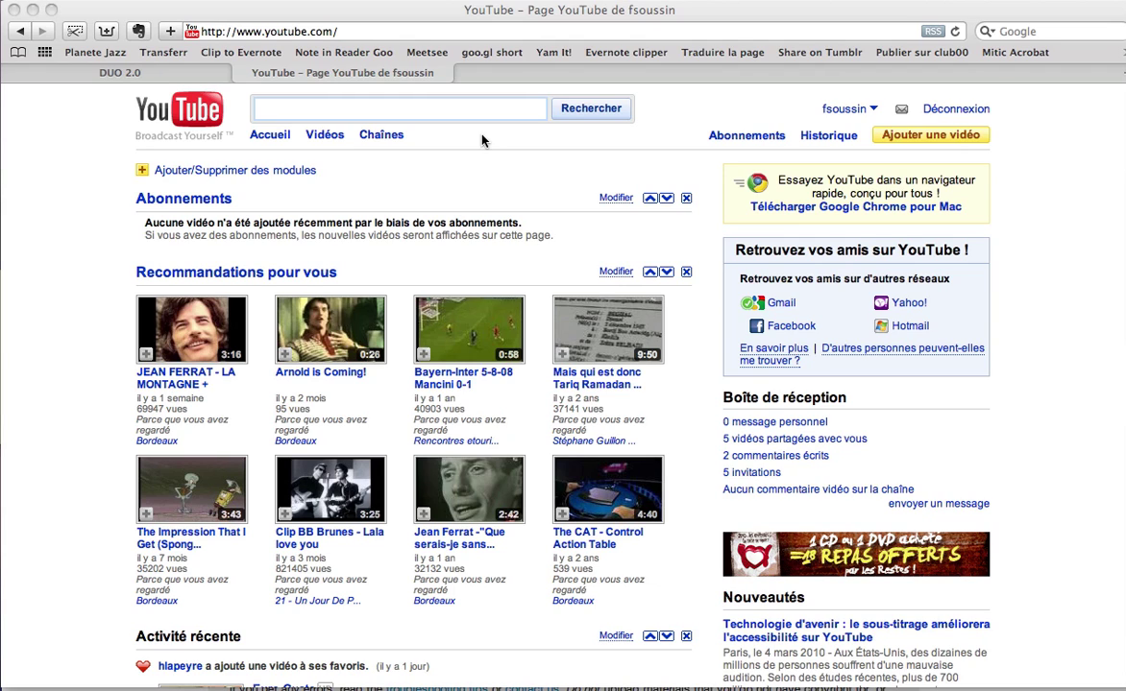
# Step: Search YouTube for "ouvrir des huitres"
pyautogui.click(459, 112)
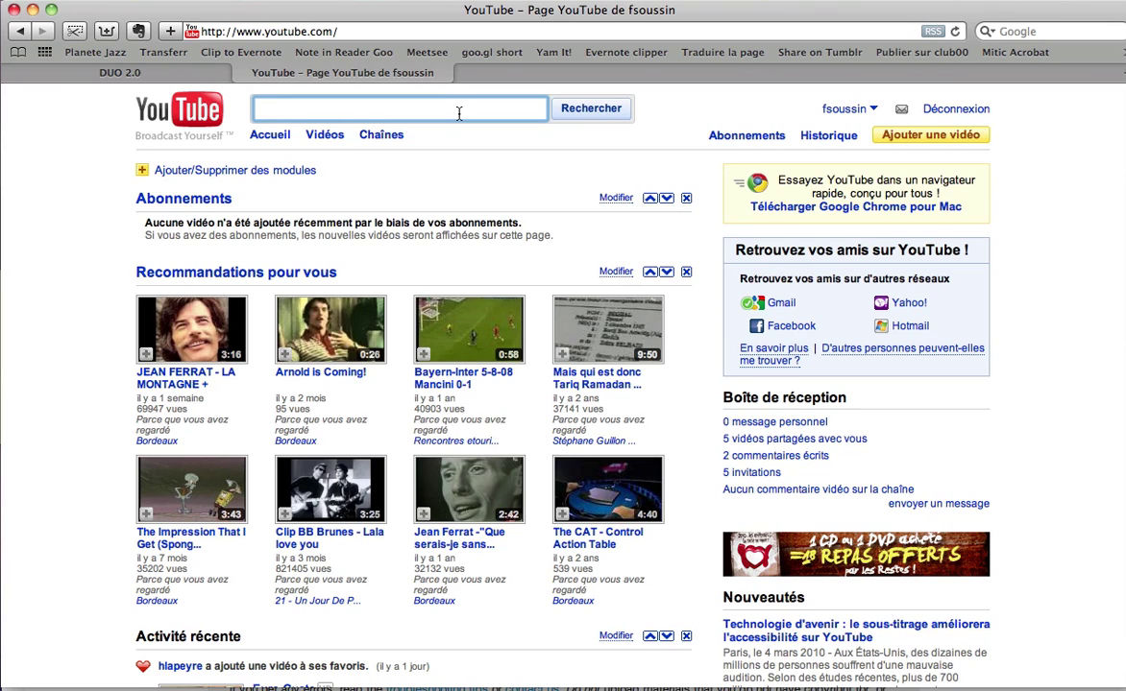
pyautogui.write('ouvrir des huitres')
pyautogui.press('Return')
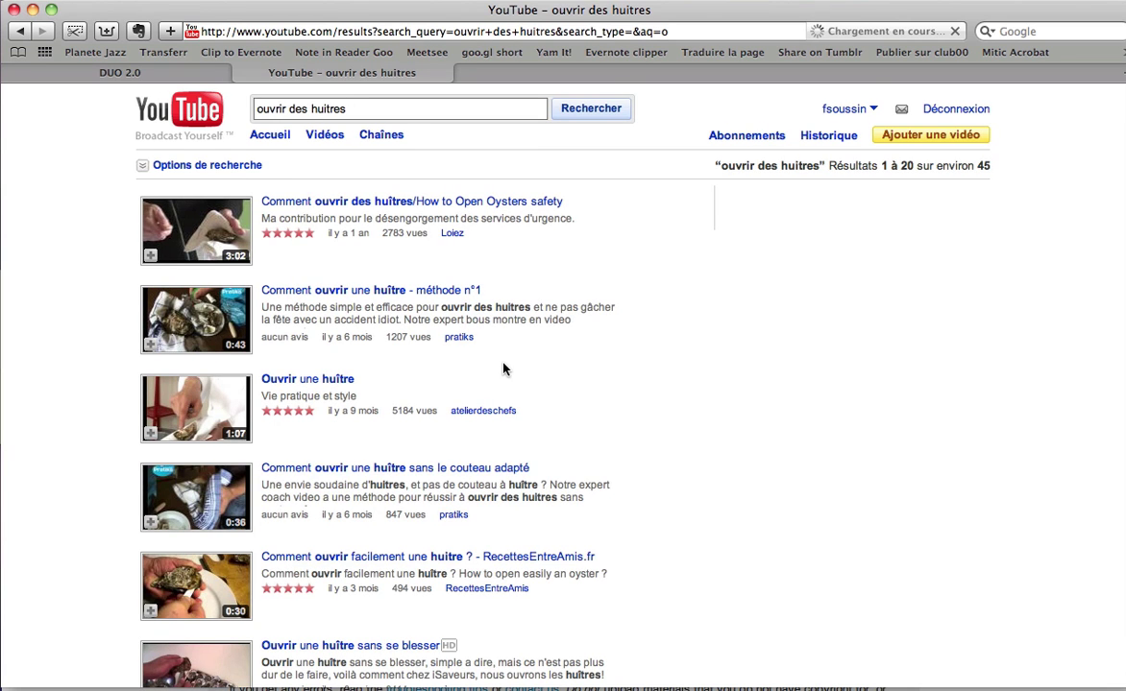
# Step: Open the result "Comment ouvrir une huître - méthode n°1" and pause its playback
pyautogui.scroll(-4, 504, 370)
pyautogui.scroll(4, 504, 367)
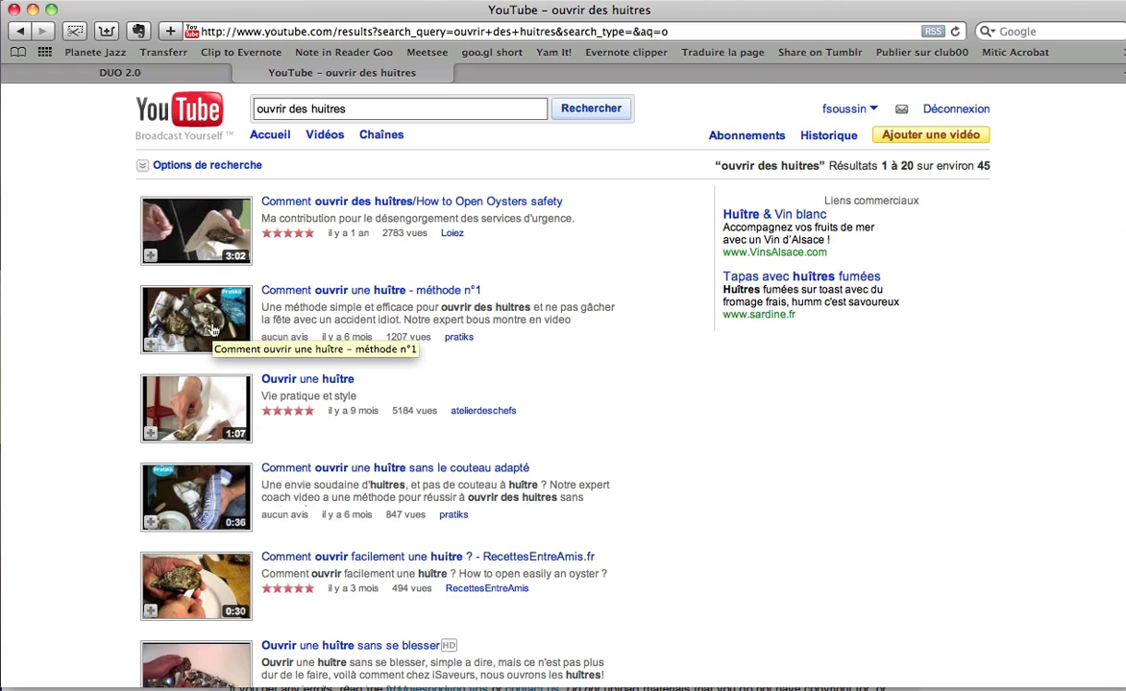
pyautogui.click(213, 329)
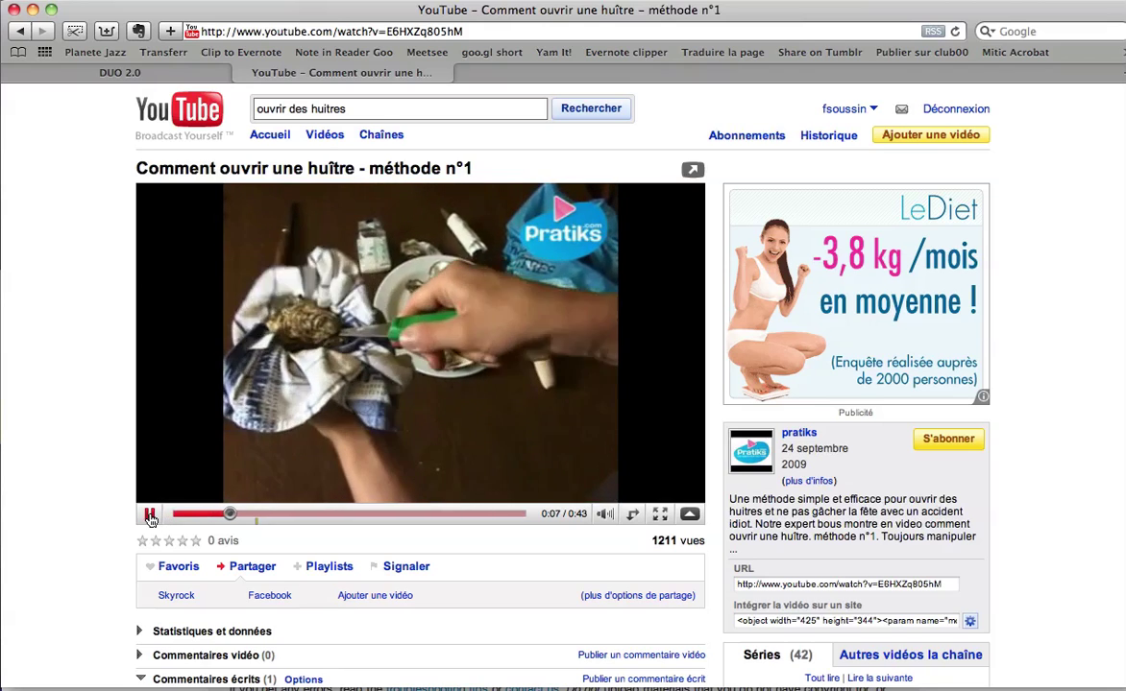
pyautogui.click(150, 517)
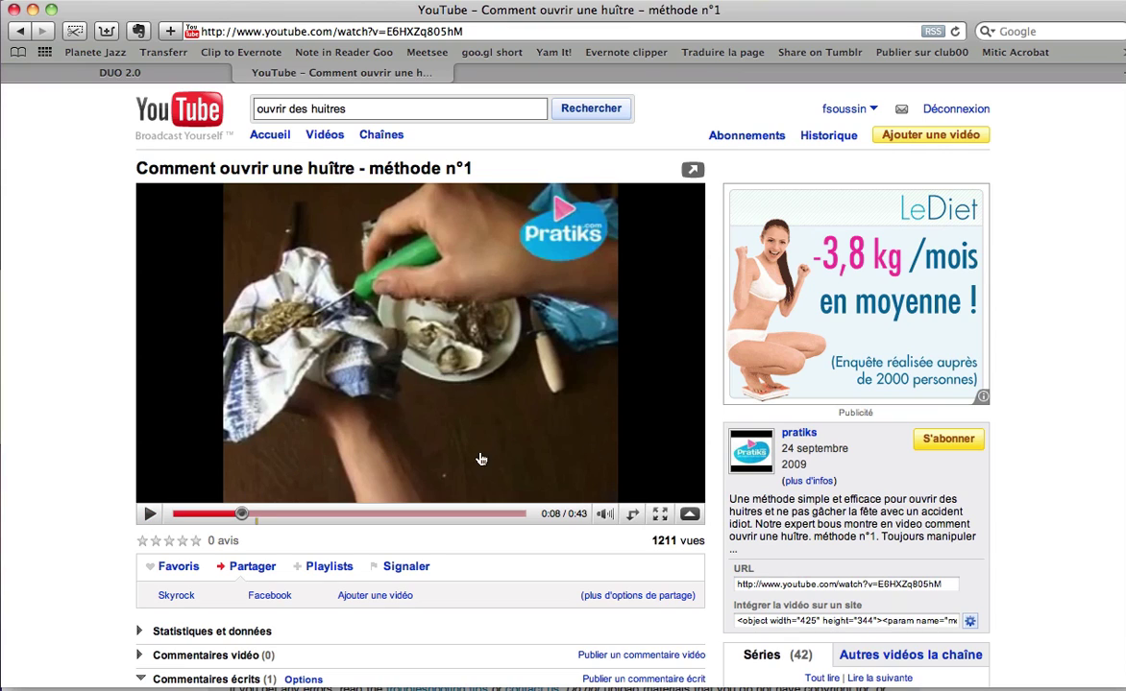
# Step: Copy the embed code of the oyster video
pyautogui.click(764, 624)
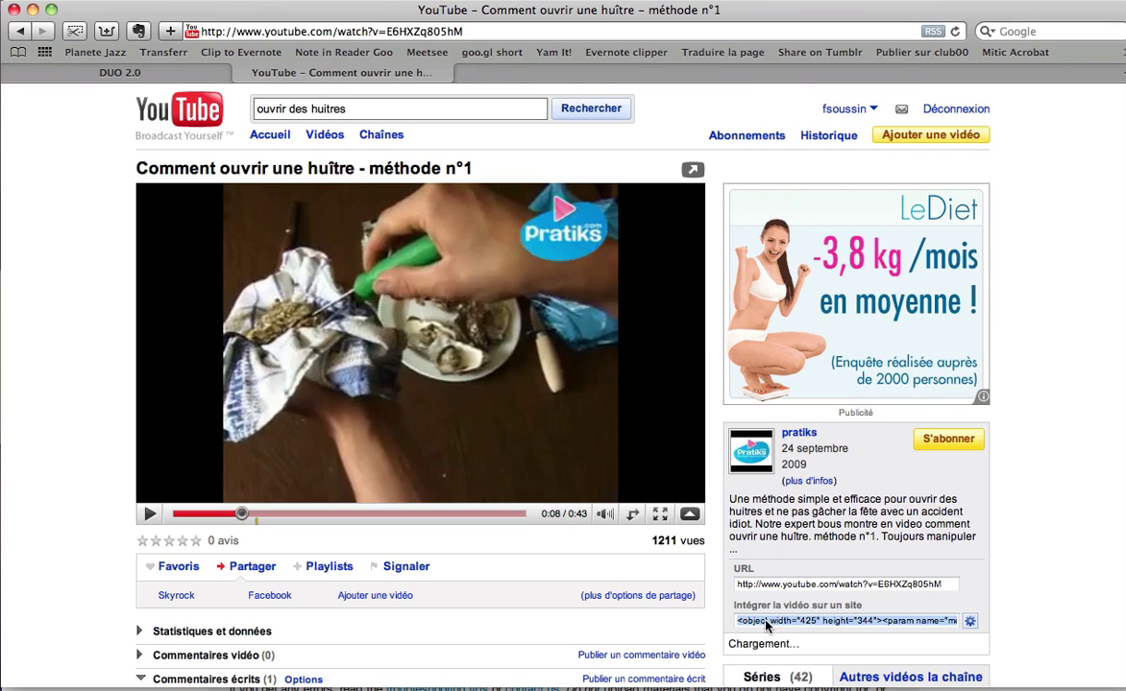
pyautogui.rightClick(766, 624)
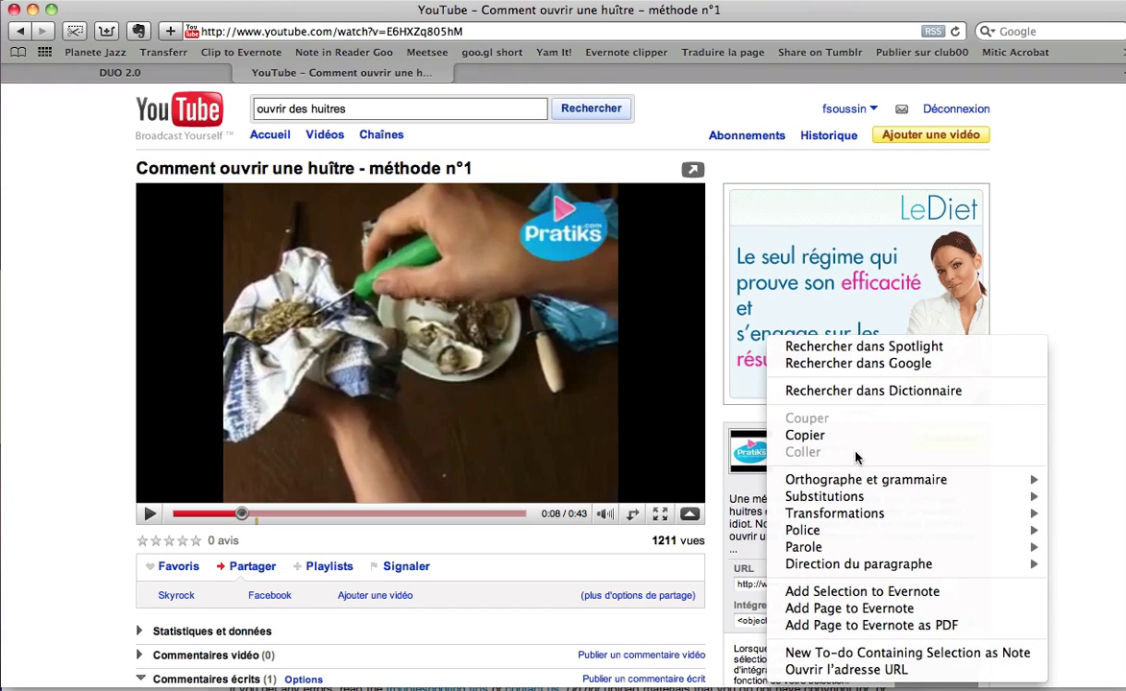
pyautogui.click(779, 438)
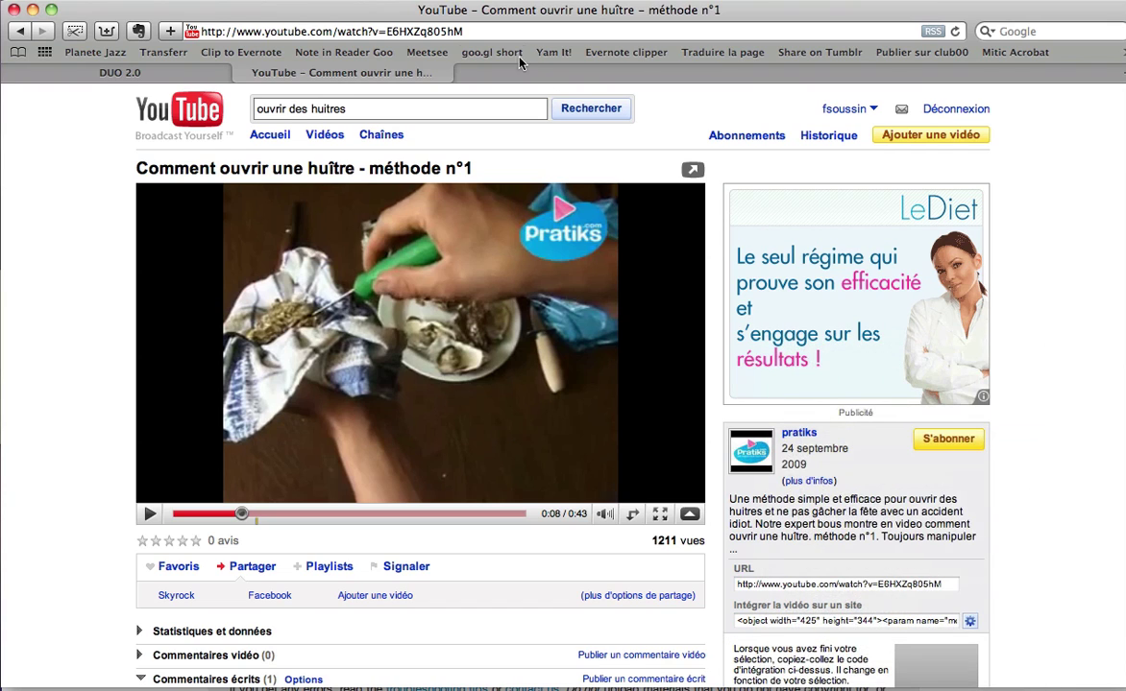
# Step: Switch to the DUO 2.0 blog and start a new Blogger post titled "comment ouvrir des huitres"
pyautogui.click(148, 67)
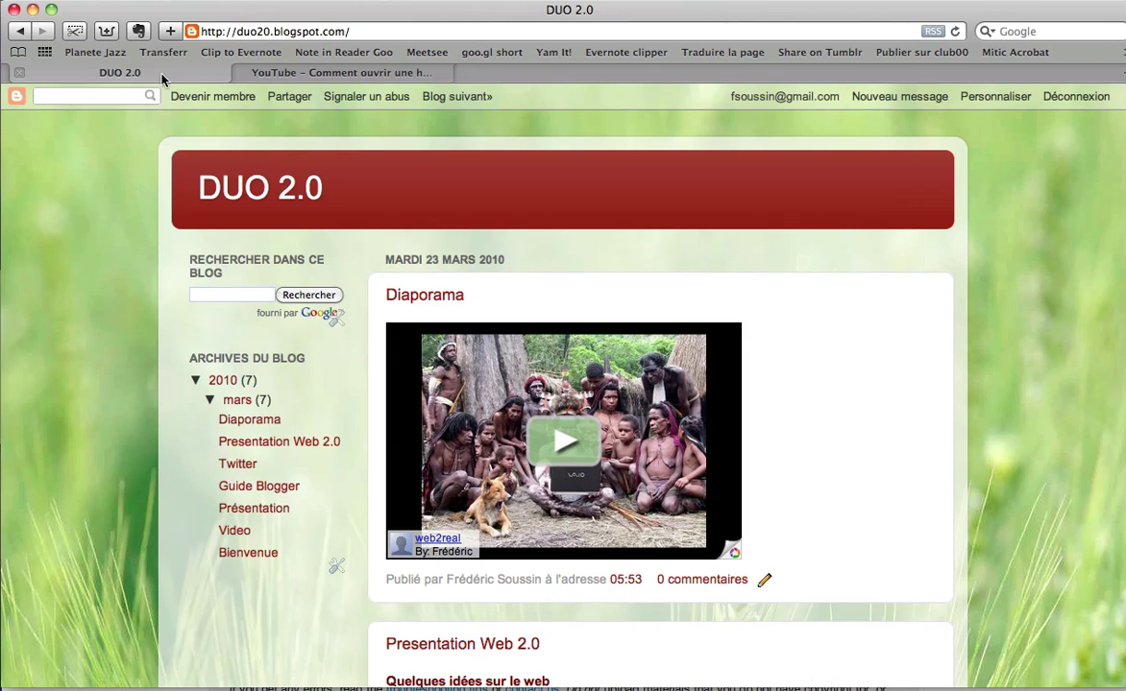
pyautogui.click(879, 98)
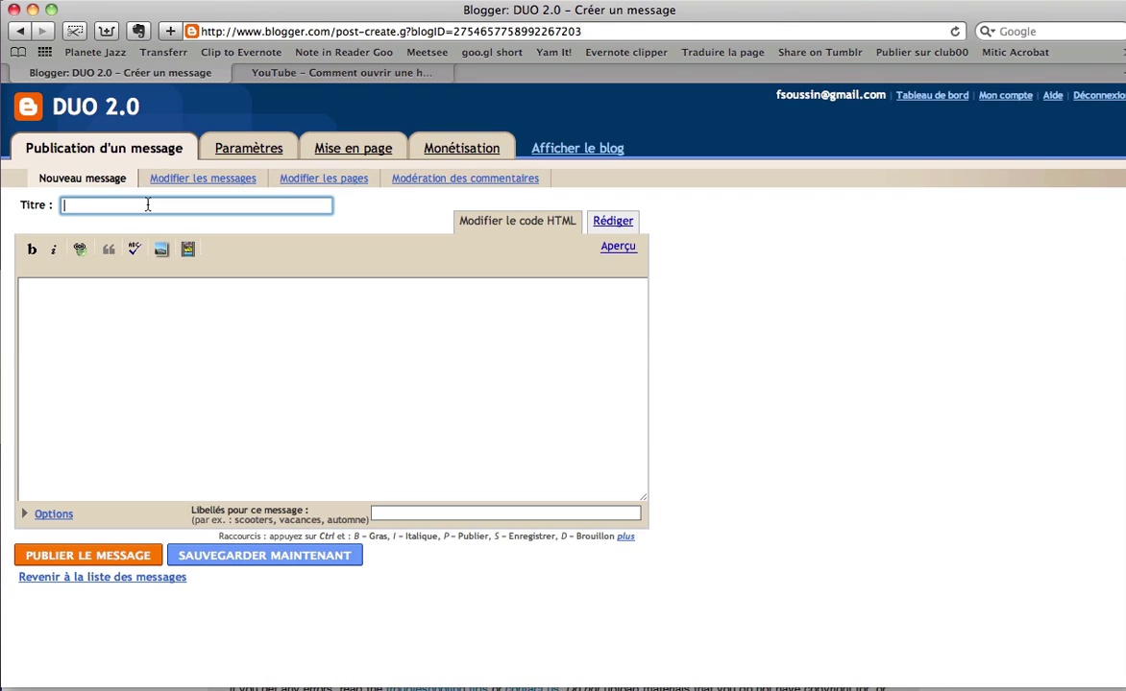
pyautogui.write('comment ouvrir des huitres')
# Step: Paste the copied embed code into the post body and publish the post
pyautogui.click(139, 304)
pyautogui.rightClick(139, 303)
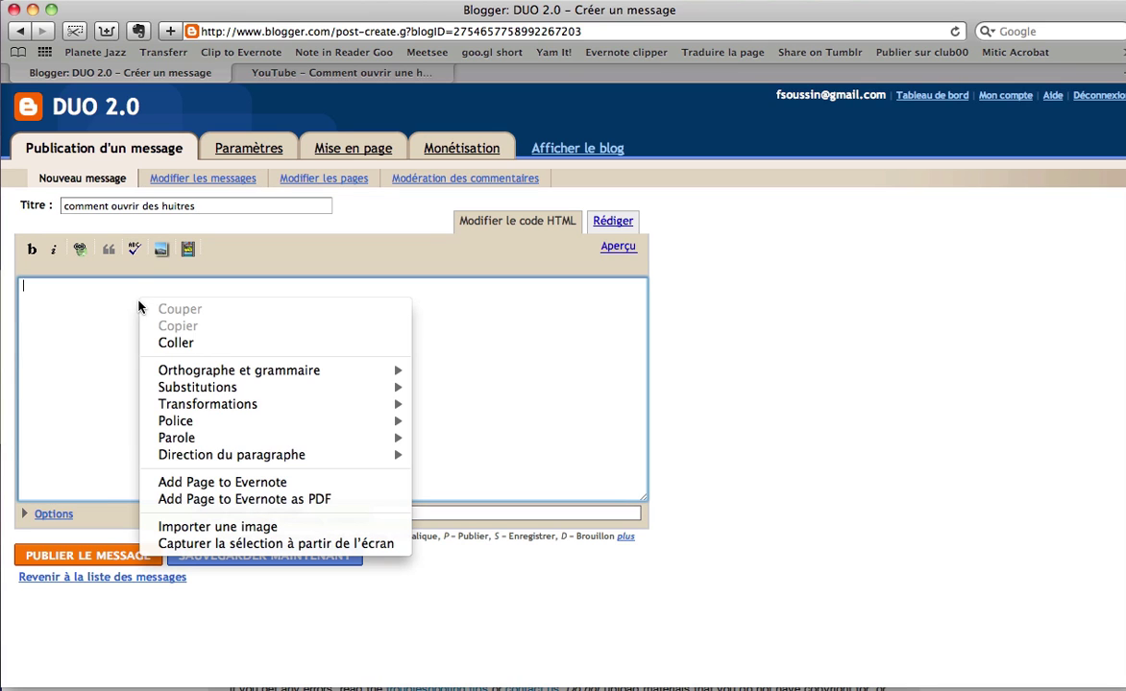
pyautogui.click(176, 344)
pyautogui.click(67, 560)
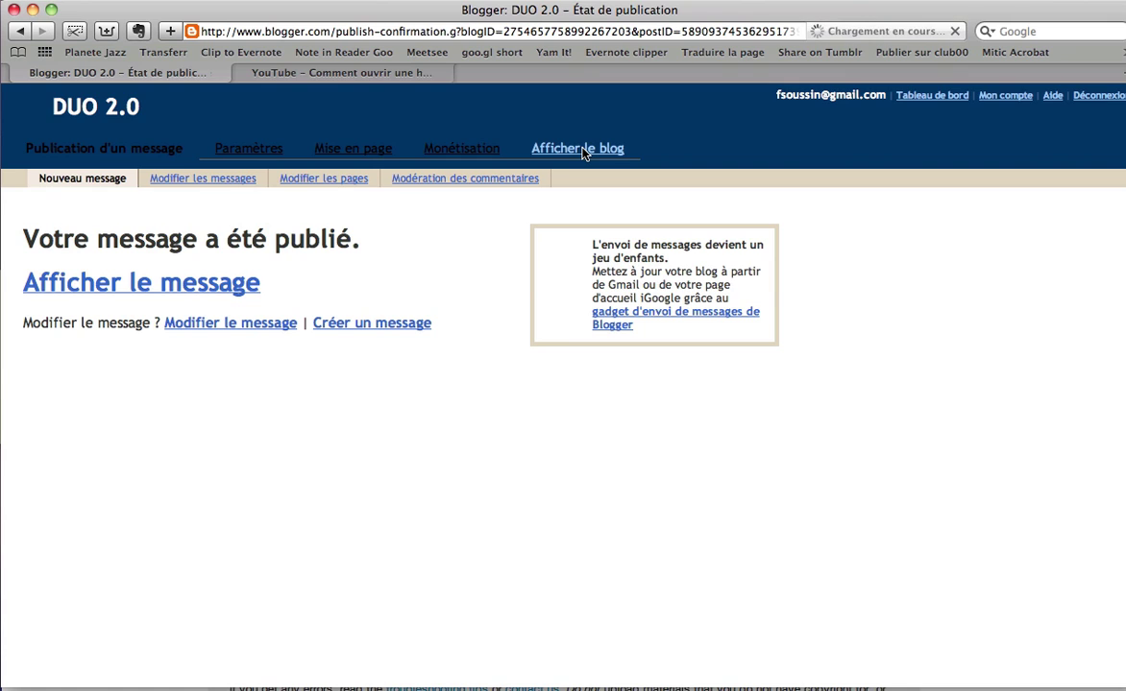
# Step: View the published blog and play the embedded oyster video in full screen, pausing it before returning to the page
pyautogui.click(580, 151)
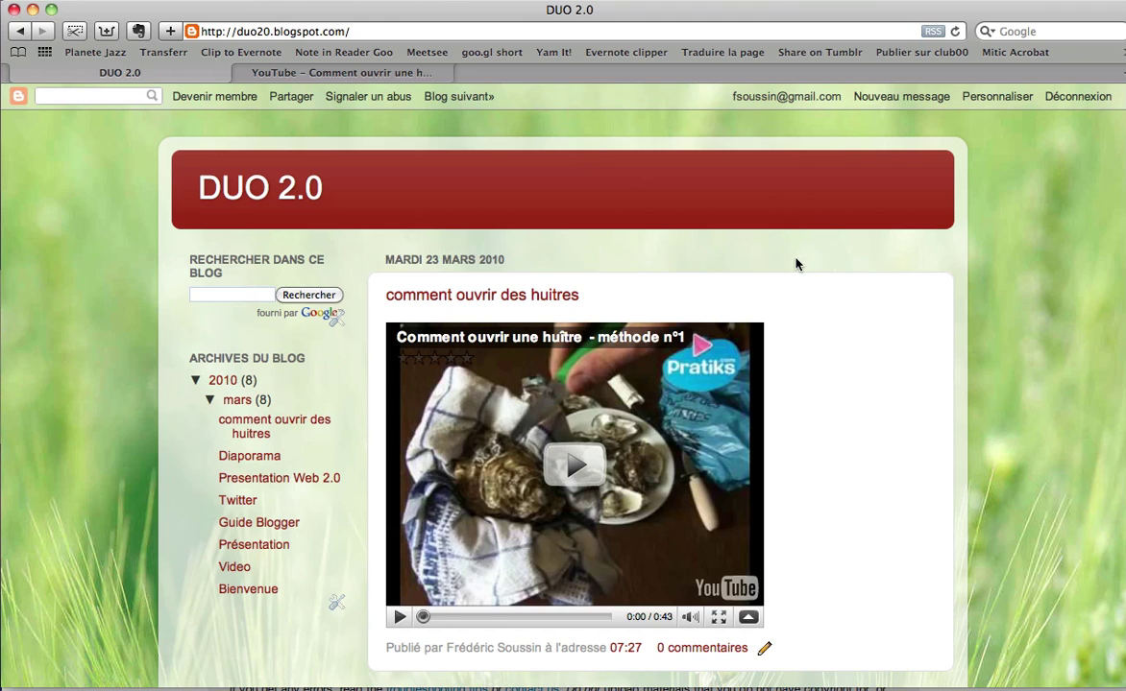
pyautogui.click(572, 468)
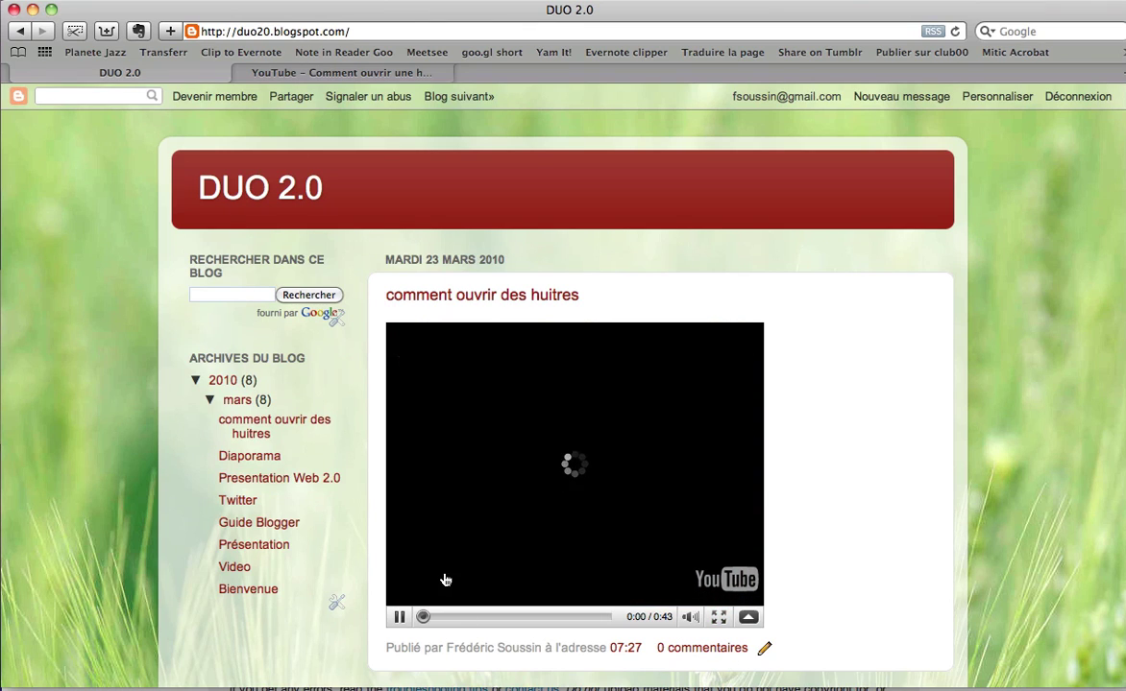
pyautogui.click(717, 620)
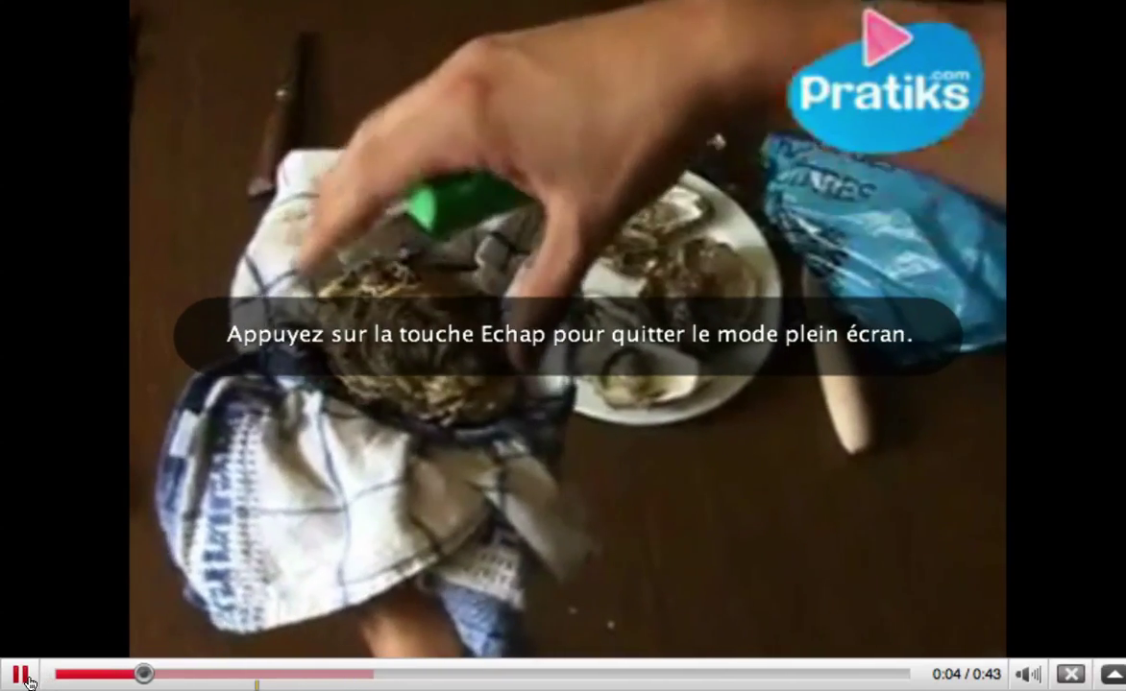
pyautogui.click(28, 682)
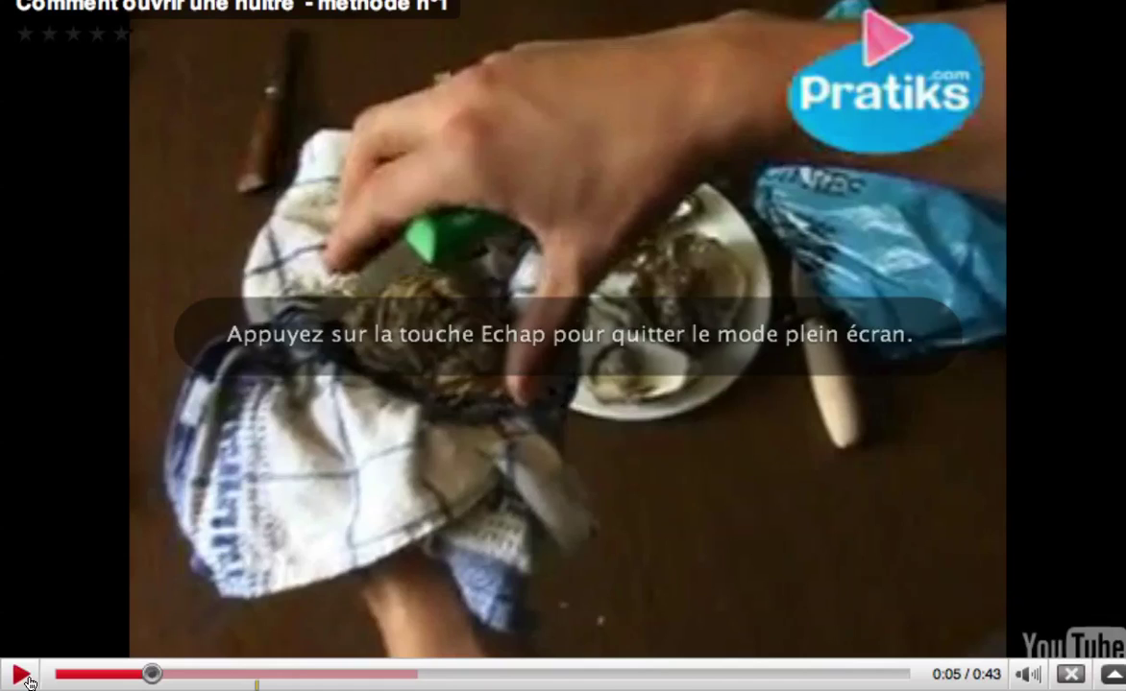
pyautogui.press('Escape')
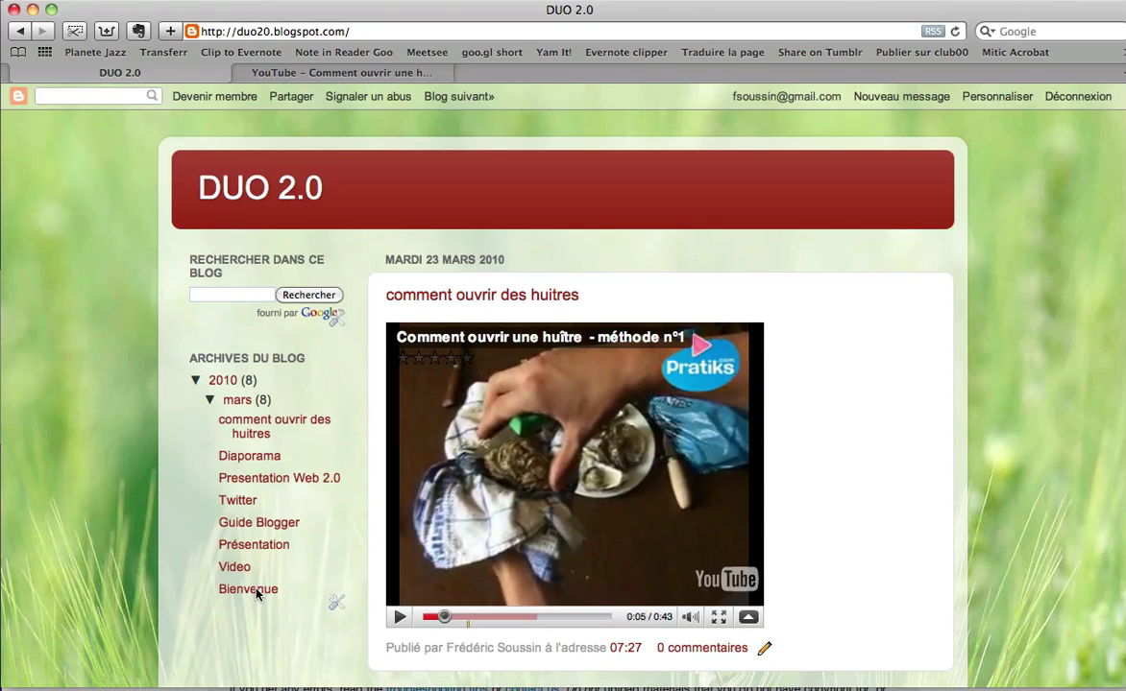
# Step: Switch back to YouTube, open the account's own uploaded videos and look through the list
pyautogui.click(382, 77)
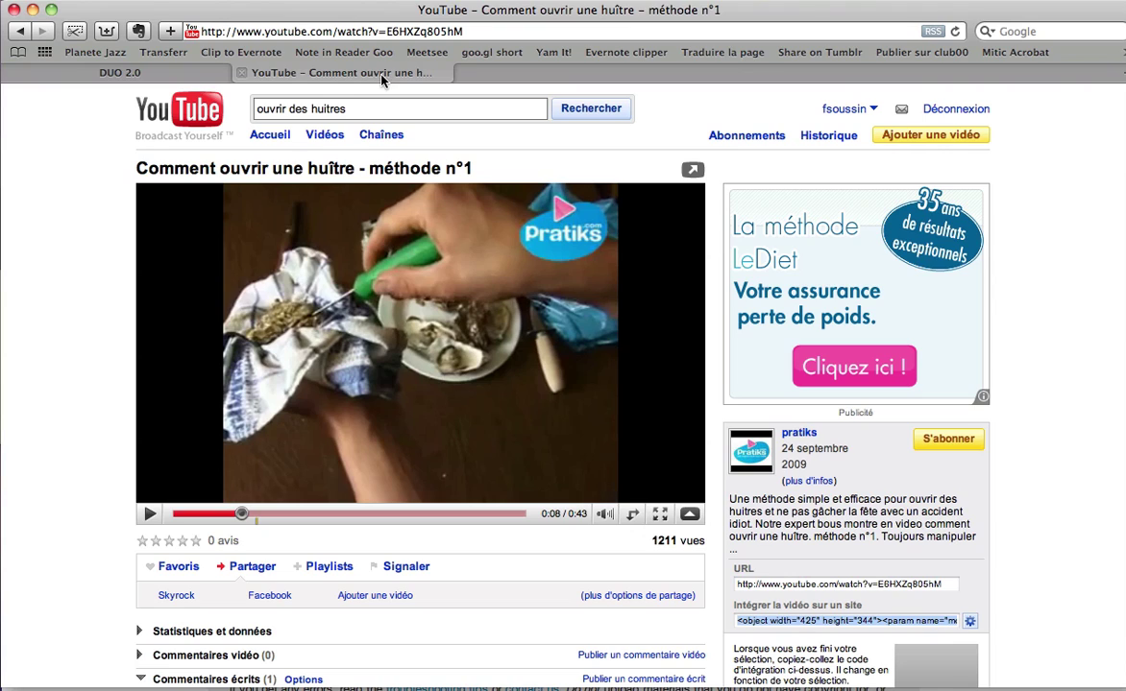
pyautogui.click(864, 111)
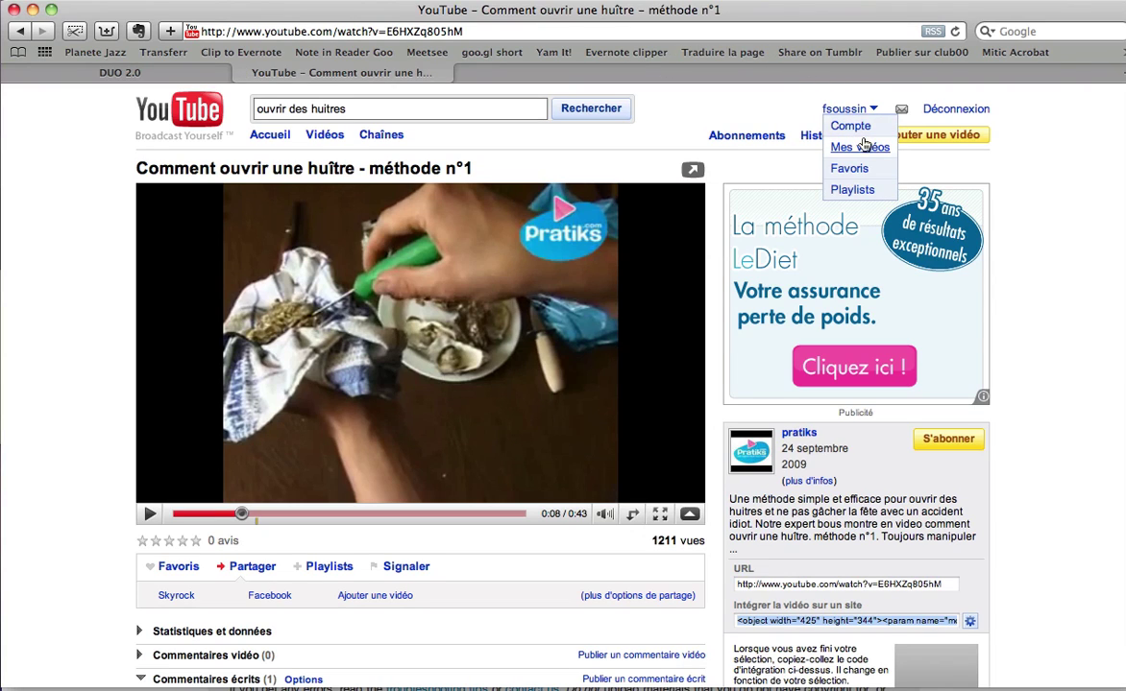
pyautogui.click(863, 146)
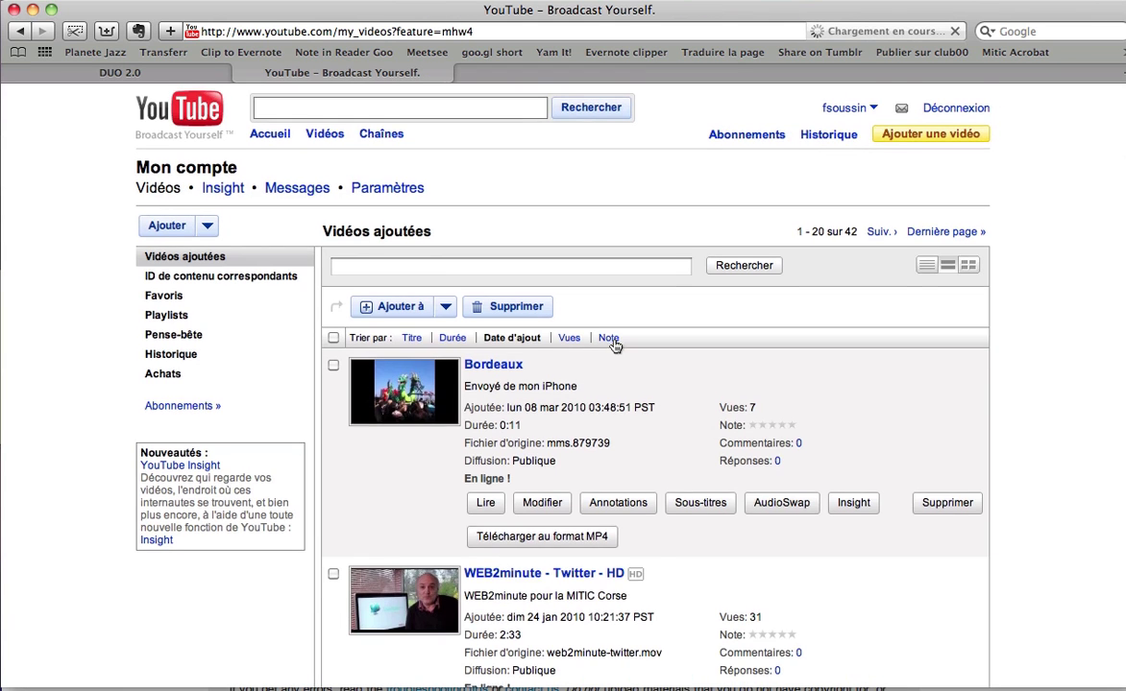
pyautogui.scroll(-10, 613, 346)
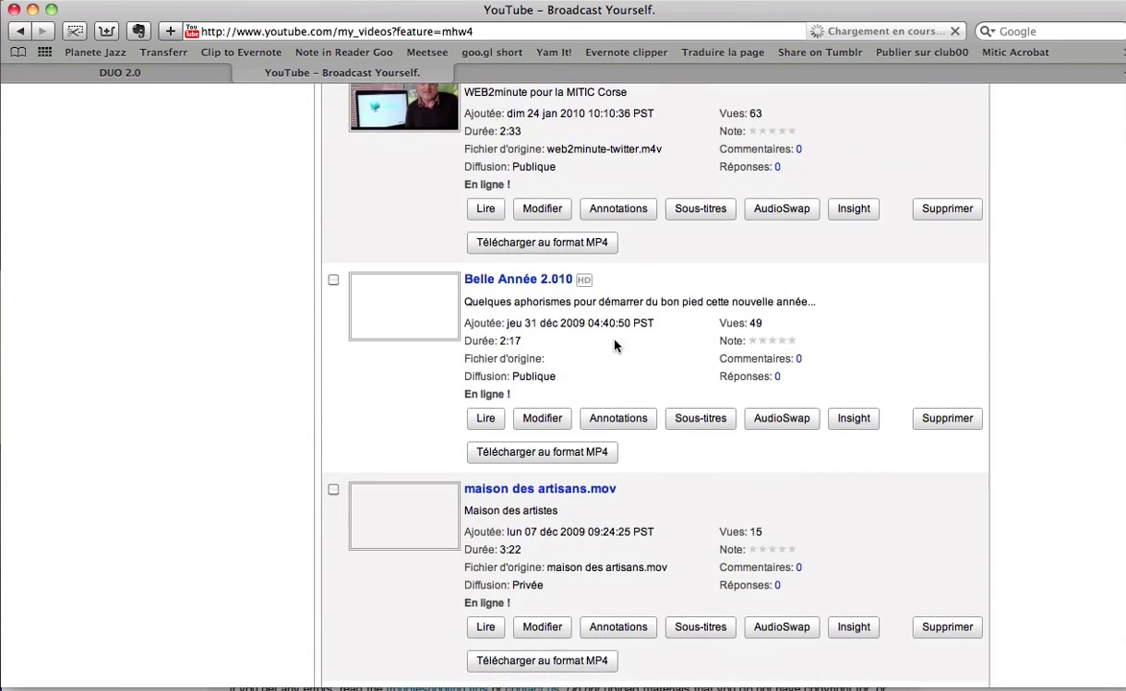
pyautogui.scroll(-2, 615, 346)
pyautogui.scroll(-1, 615, 346)
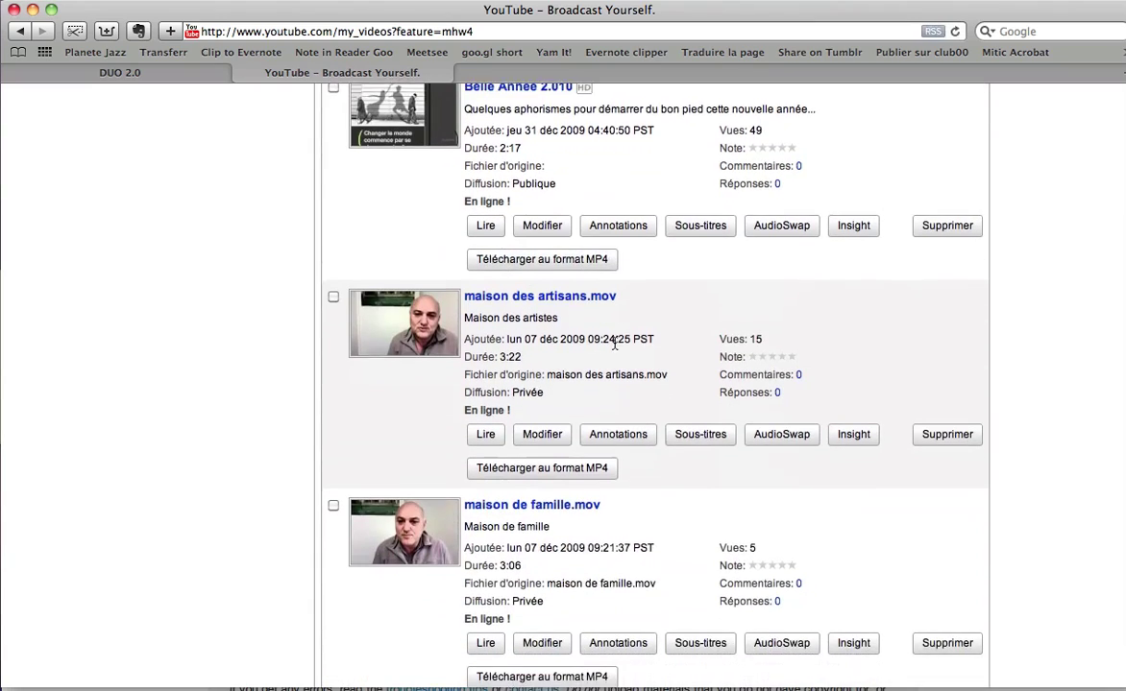
pyautogui.scroll(-10, 615, 346)
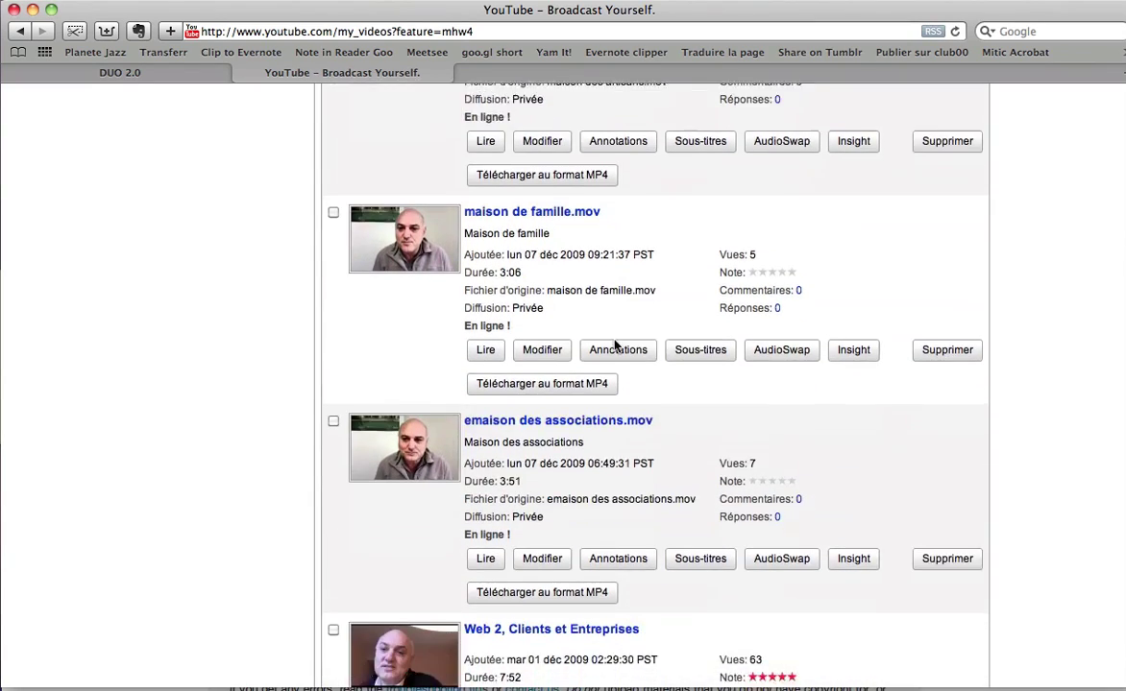
pyautogui.scroll(-3, 616, 346)
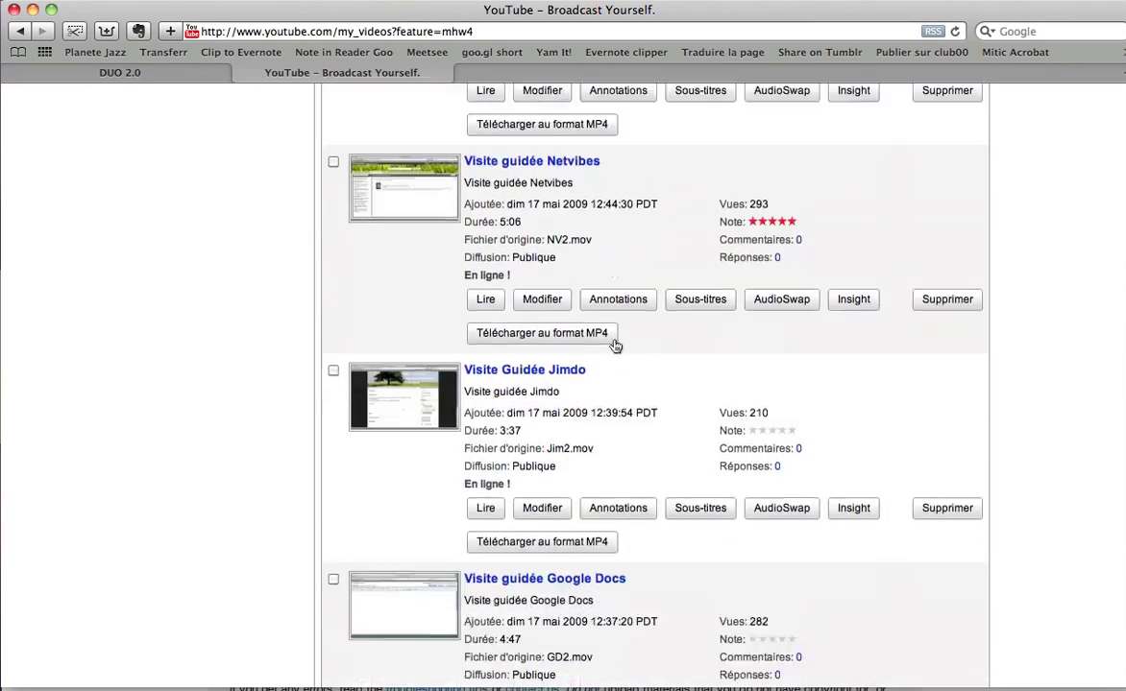
pyautogui.scroll(20, 616, 346)
pyautogui.scroll(2, 615, 346)
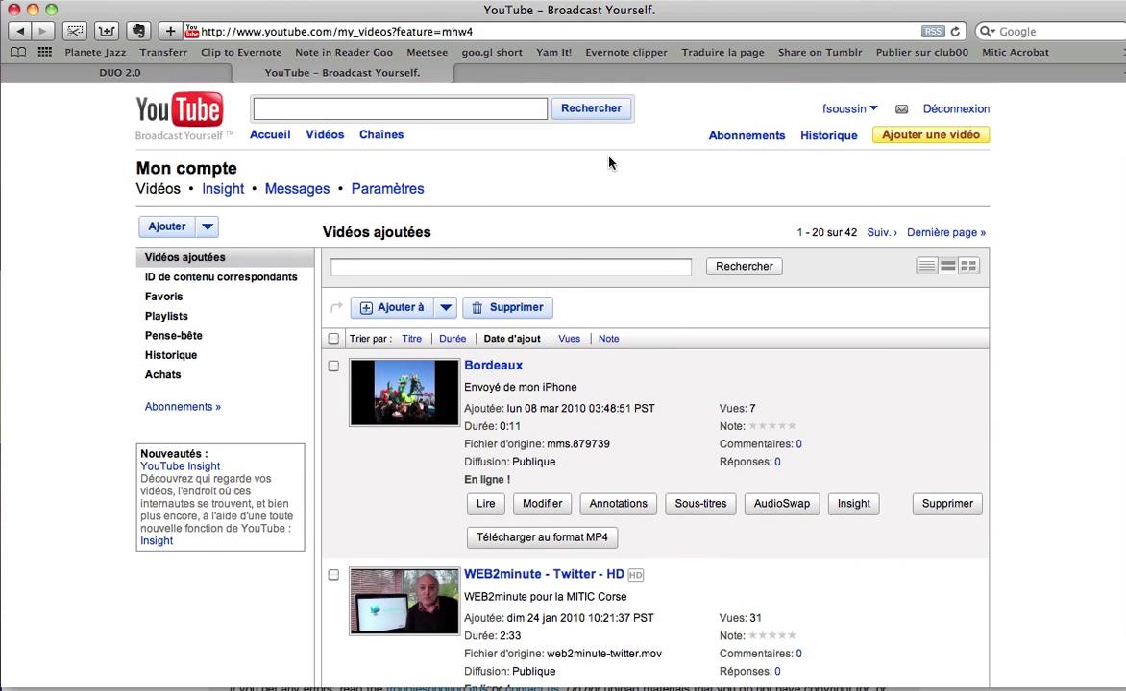
# Step: View the page for adding a video from a file or from the webcam
pyautogui.click(911, 141)
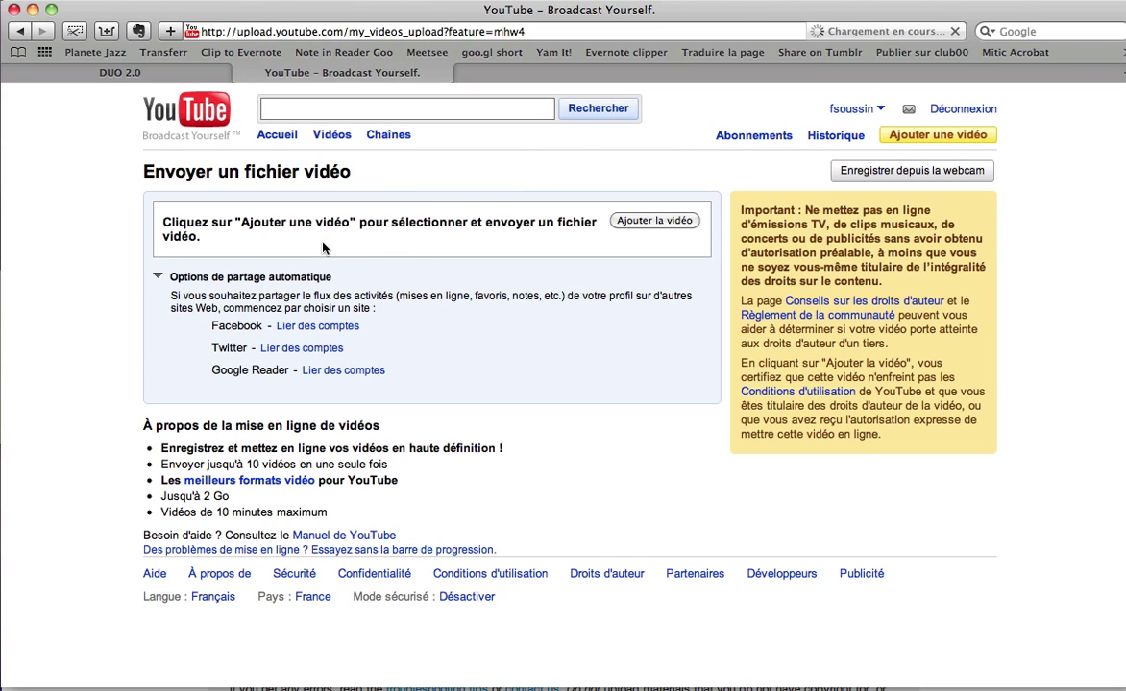
pyautogui.click(929, 172)
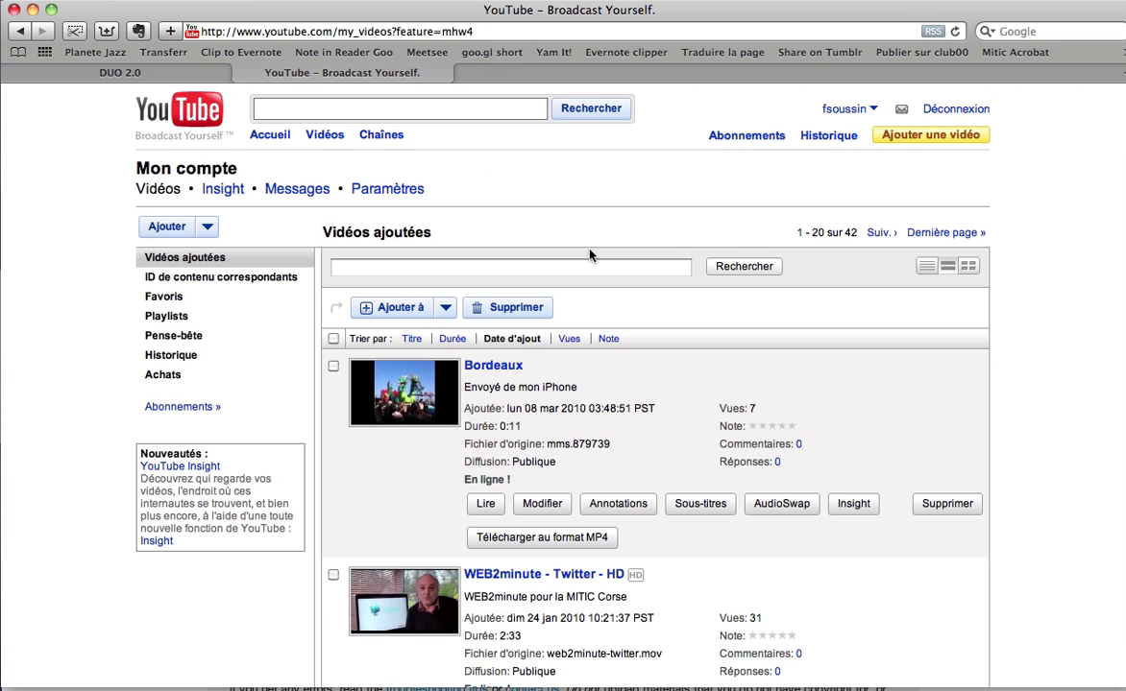
# Step: Open the editing page of "WEB2minute - Twitter - HD" and review its information, thumbnail, access rights and comment options
pyautogui.scroll(-3, 595, 279)
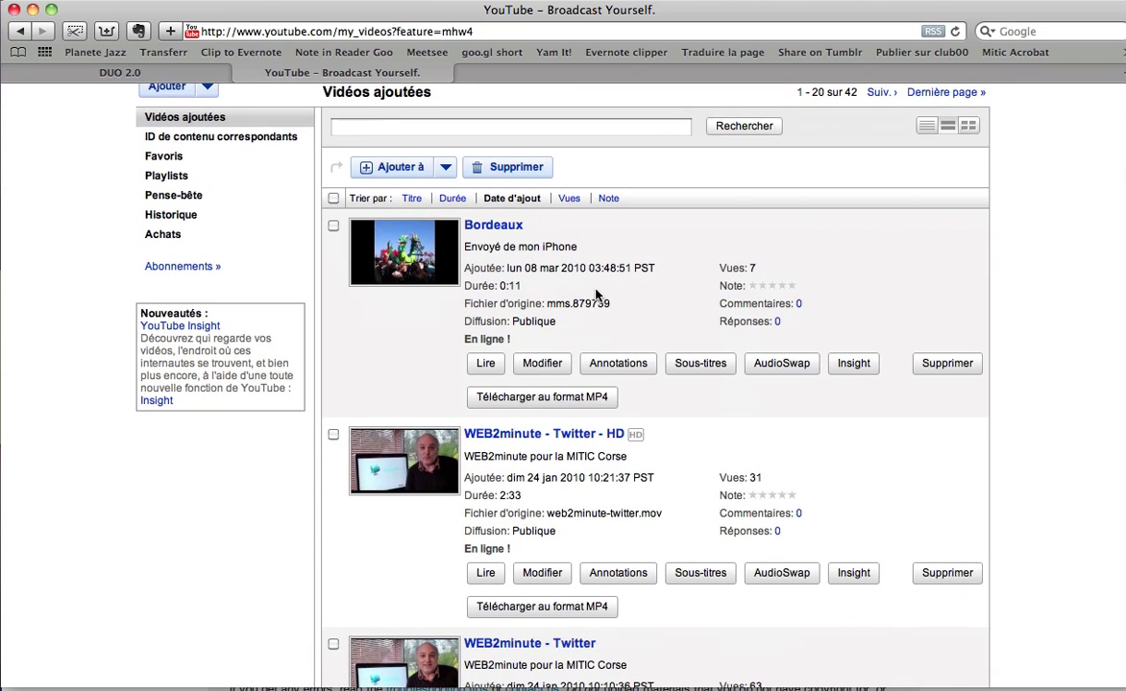
pyautogui.click(542, 574)
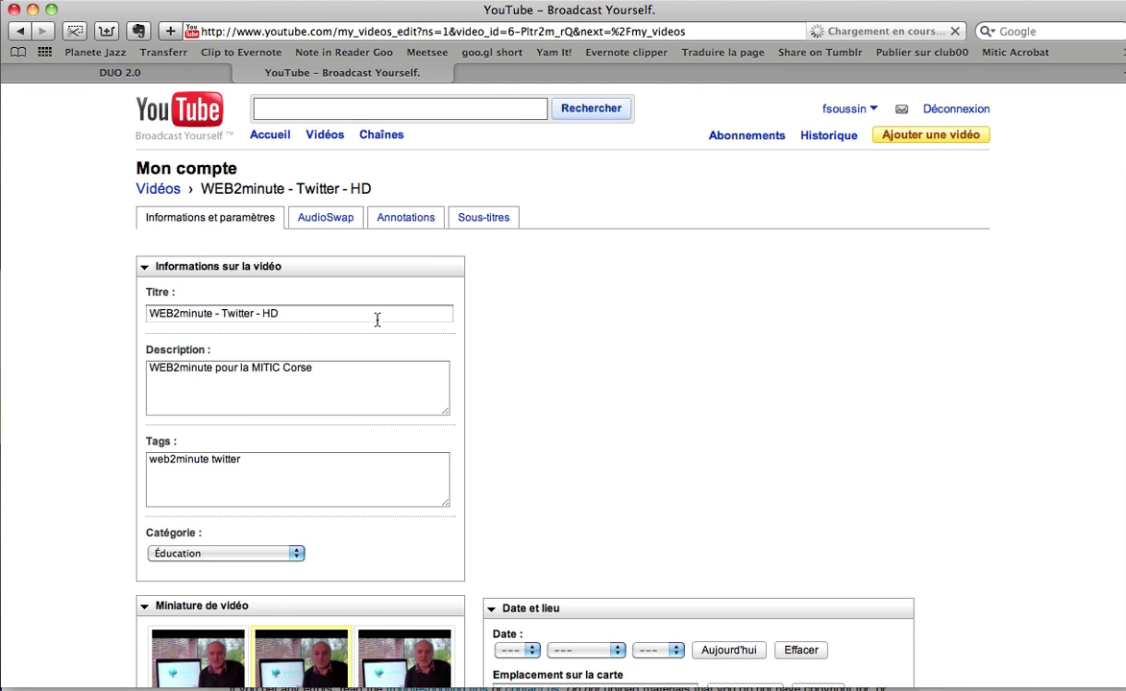
pyautogui.scroll(-1, 376, 320)
pyautogui.scroll(-3, 344, 323)
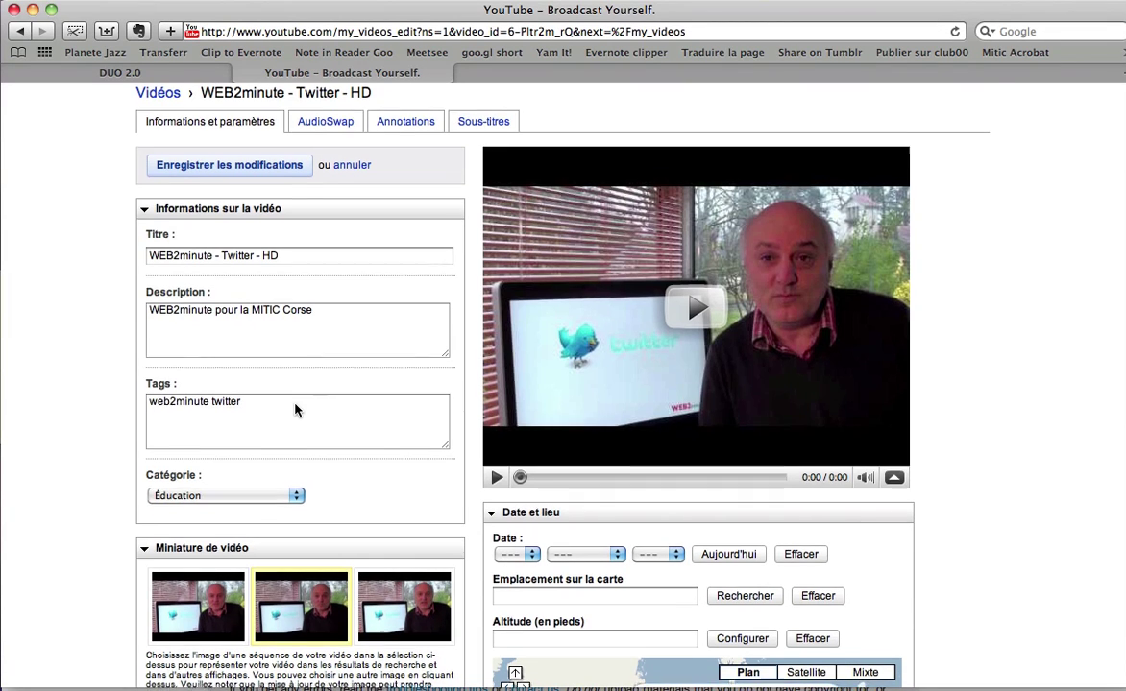
pyautogui.scroll(-2, 295, 410)
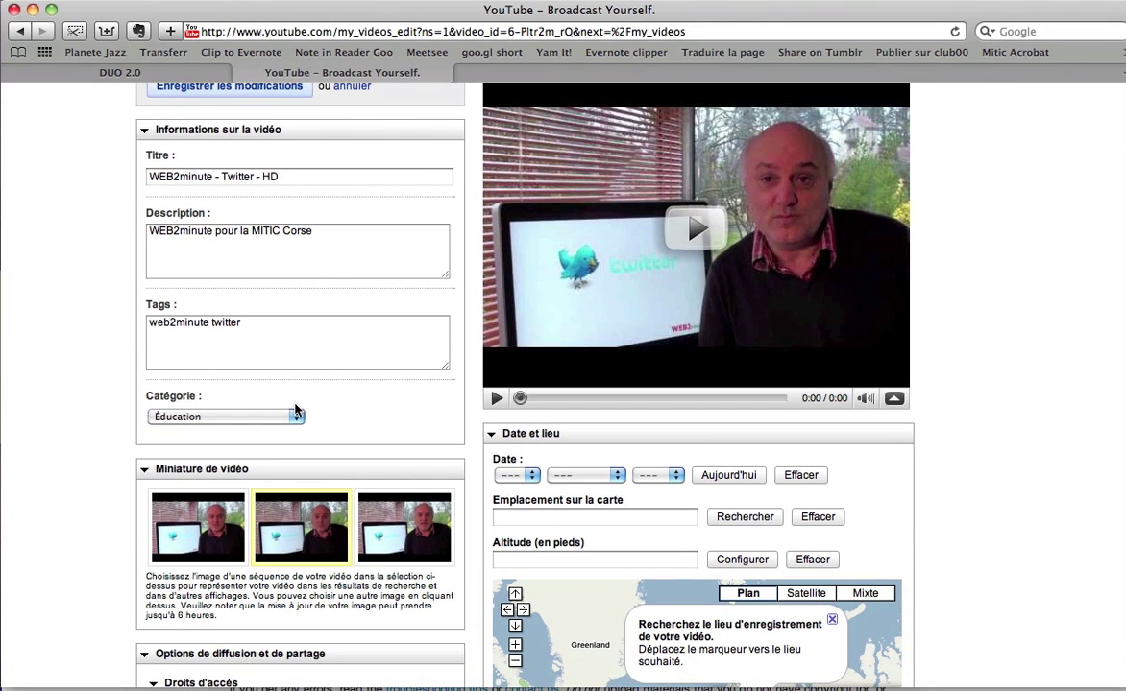
pyautogui.scroll(-1, 295, 410)
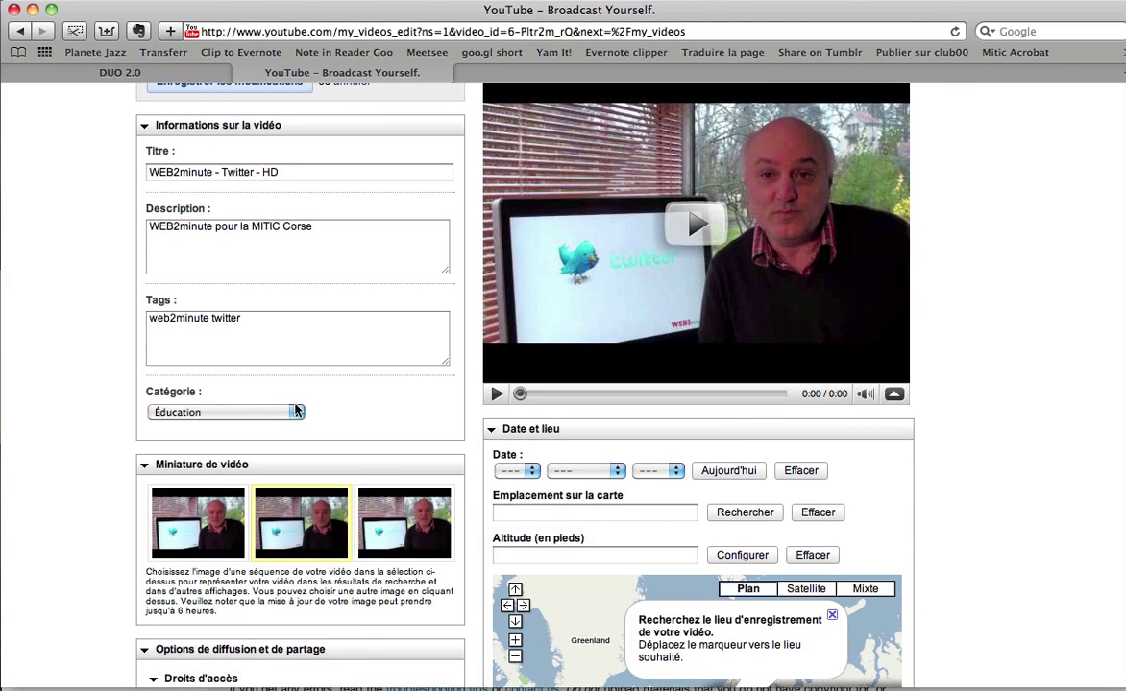
pyautogui.scroll(-1, 295, 410)
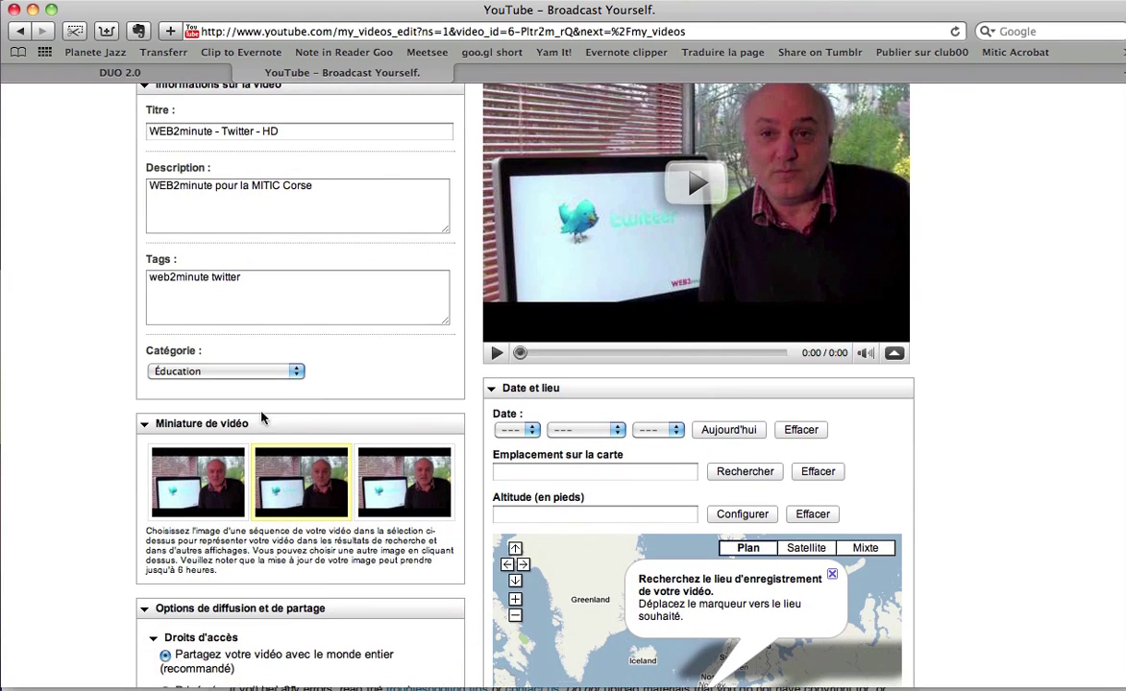
pyautogui.scroll(-8, 290, 453)
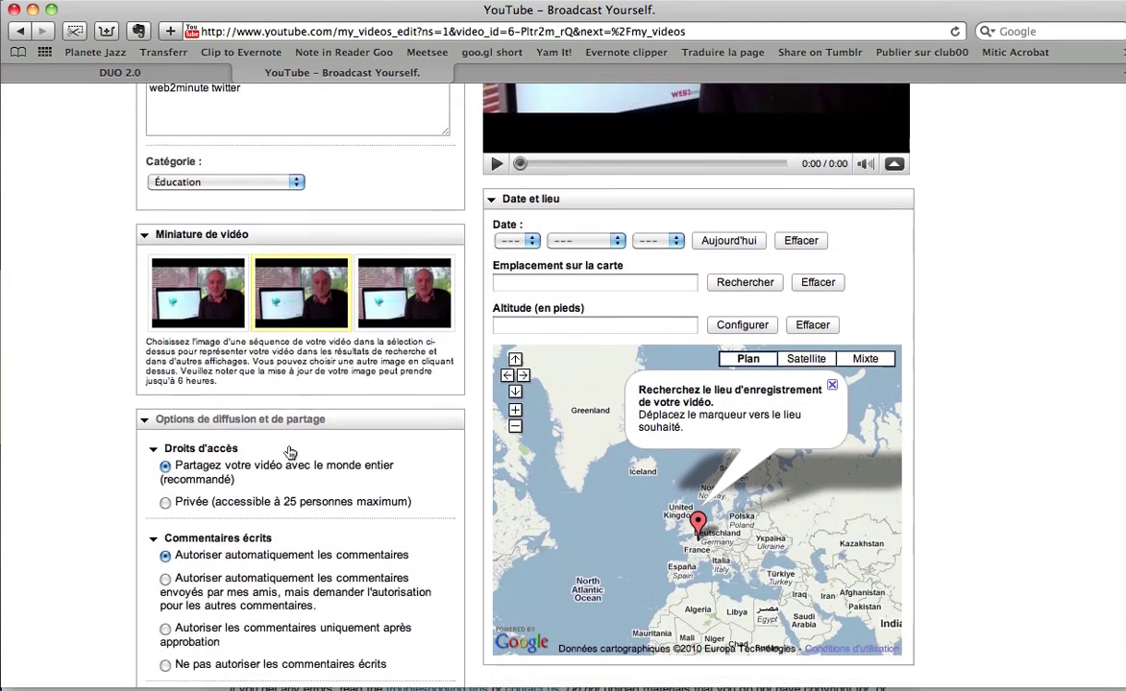
pyautogui.scroll(-2, 290, 452)
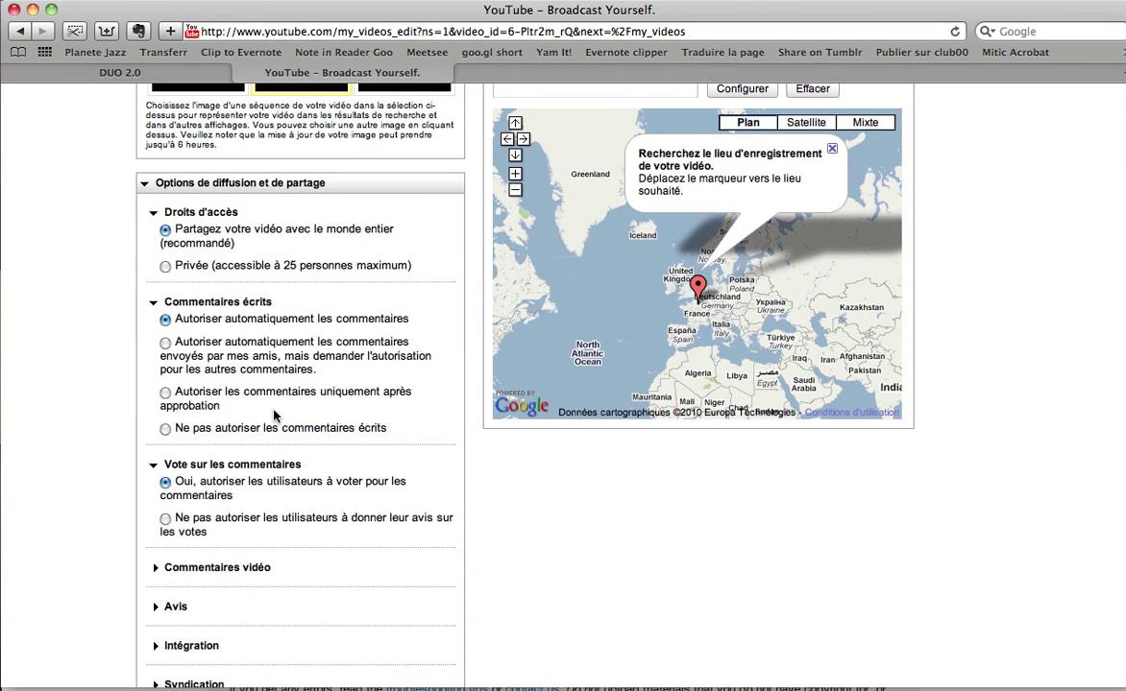
# Step: Expand the Intégration section of the video's sharing options to view whether external sites may embed and play it
pyautogui.scroll(-1, 234, 417)
pyautogui.scroll(-3, 235, 417)
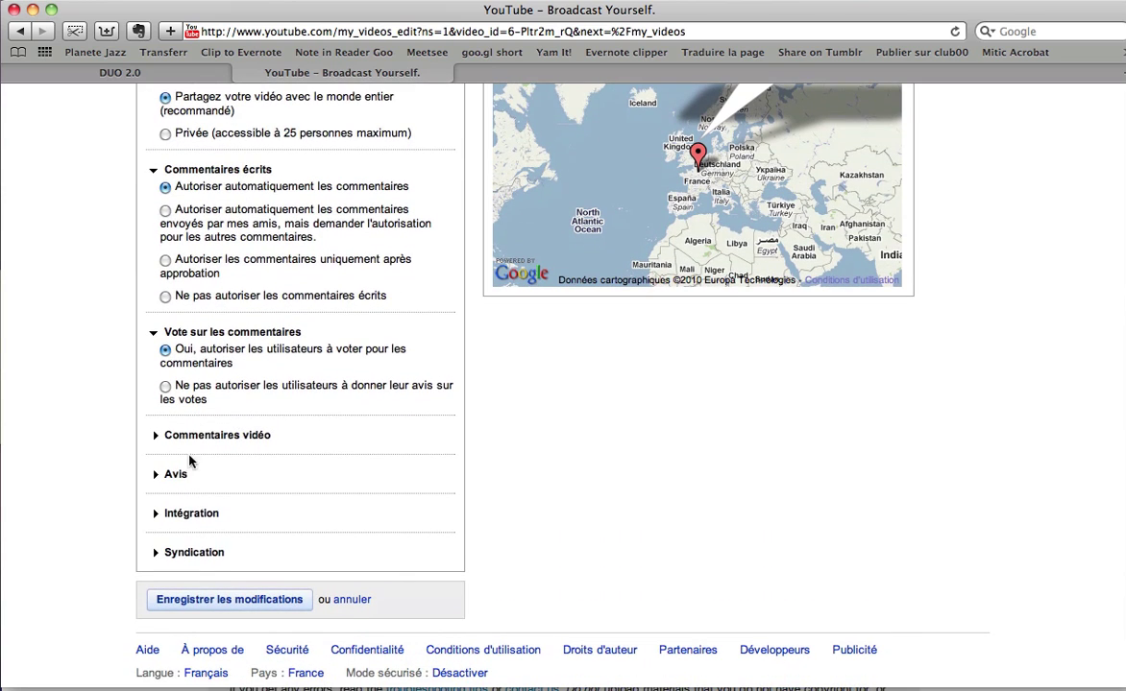
pyautogui.click(157, 515)
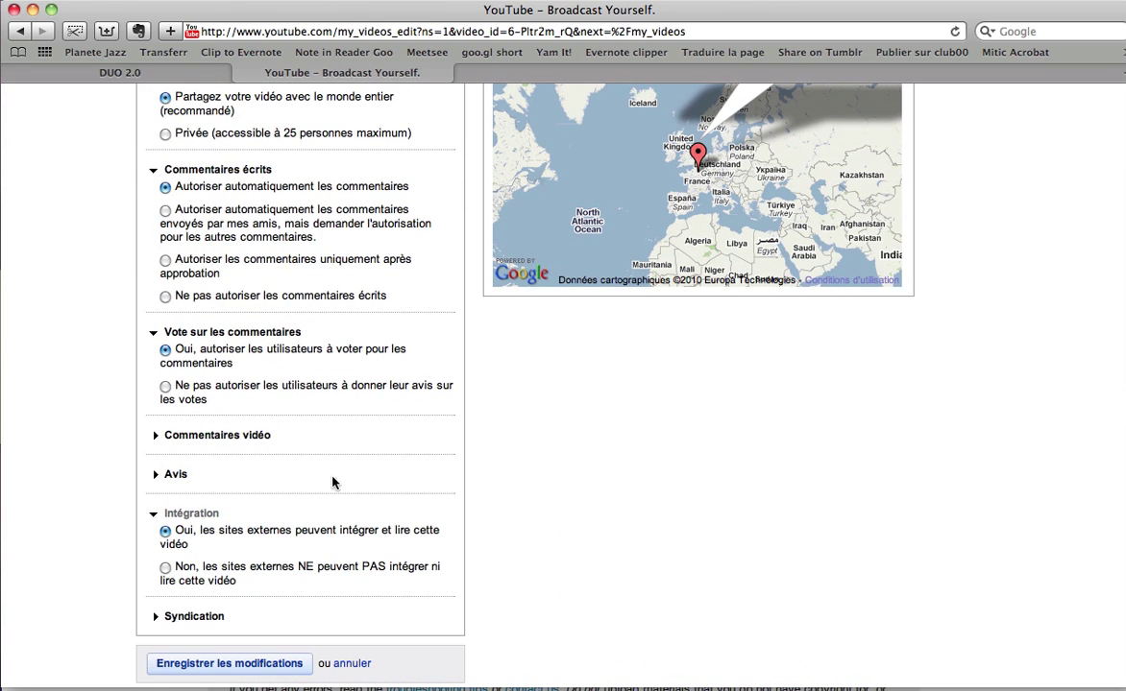
# Step: Review the video's Date et lieu settings with the recording-location map, and return to the beginning of the editing page
pyautogui.scroll(5, 763, 226)
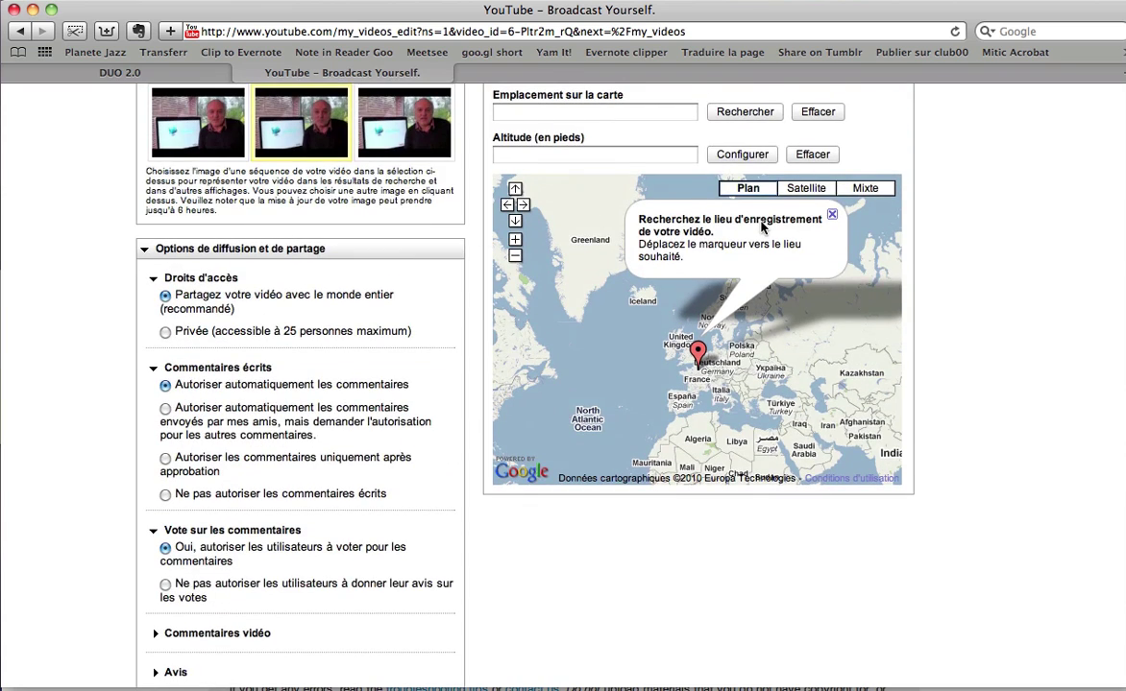
pyautogui.scroll(3, 763, 227)
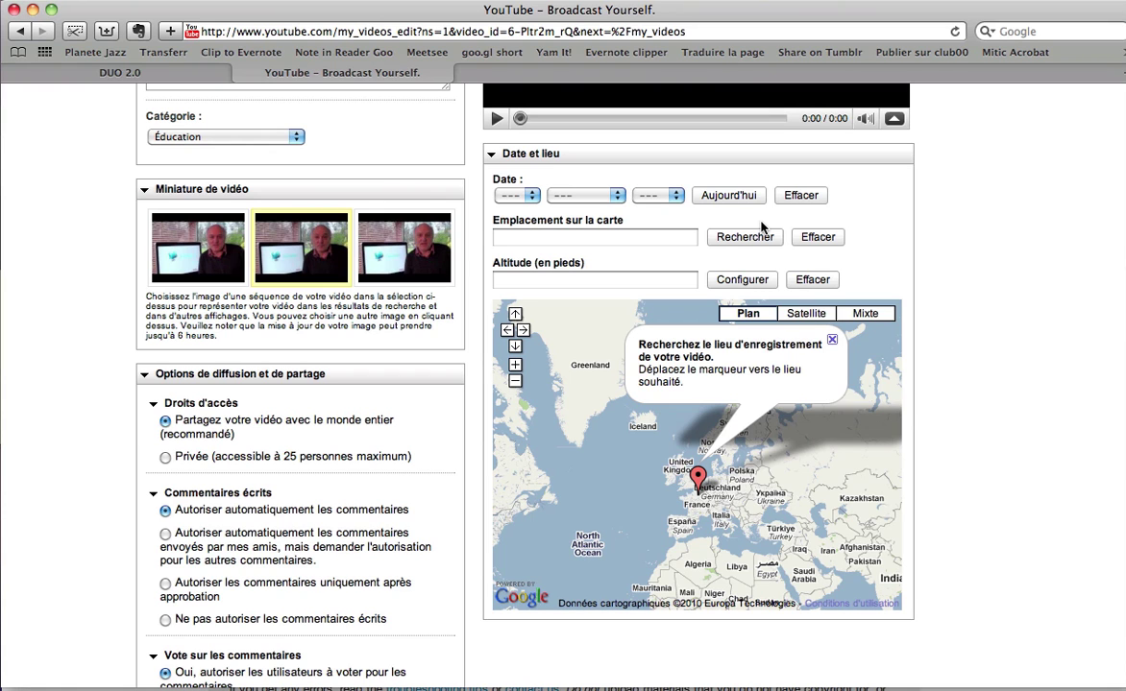
pyautogui.scroll(10, 760, 227)
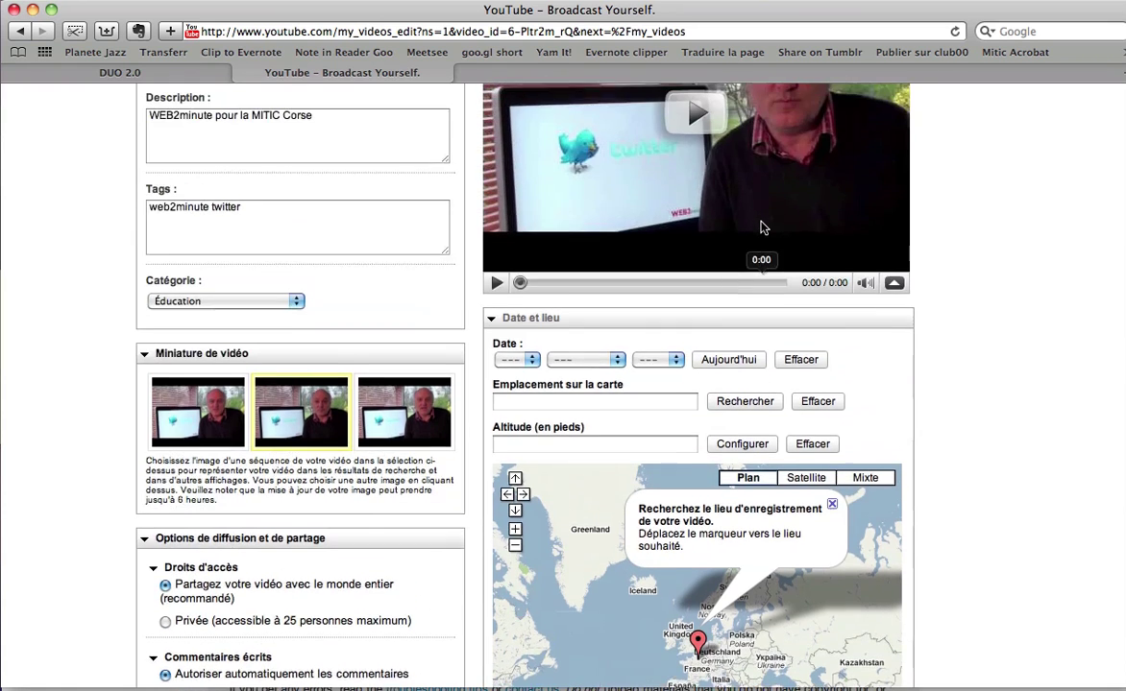
pyautogui.scroll(2, 761, 226)
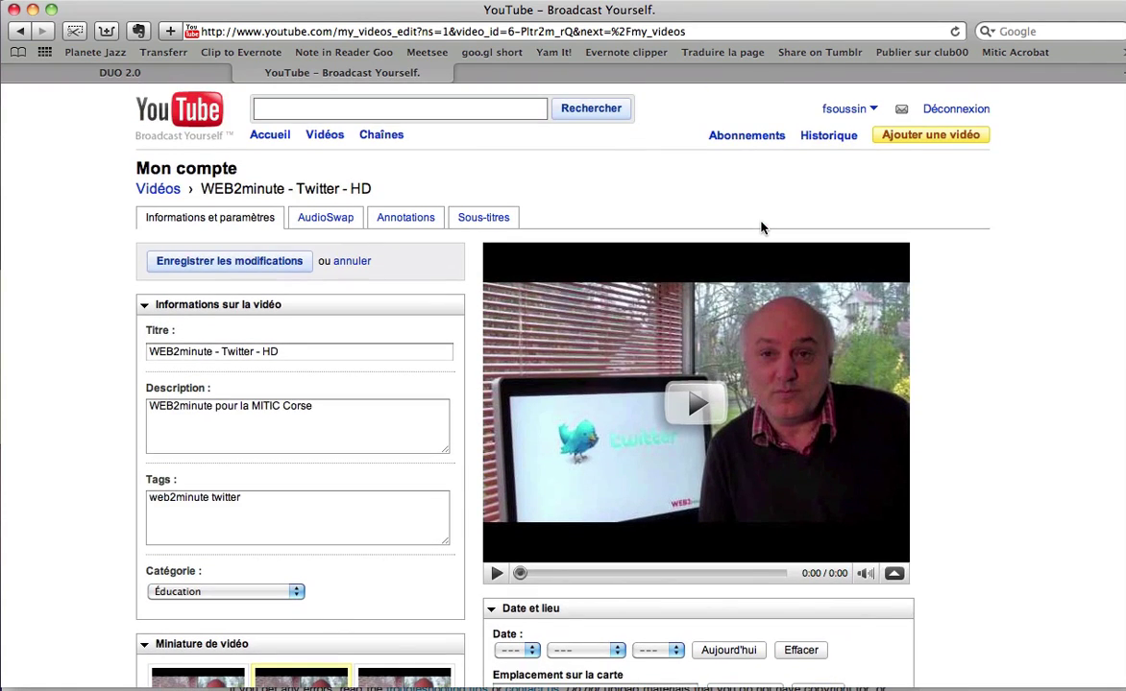